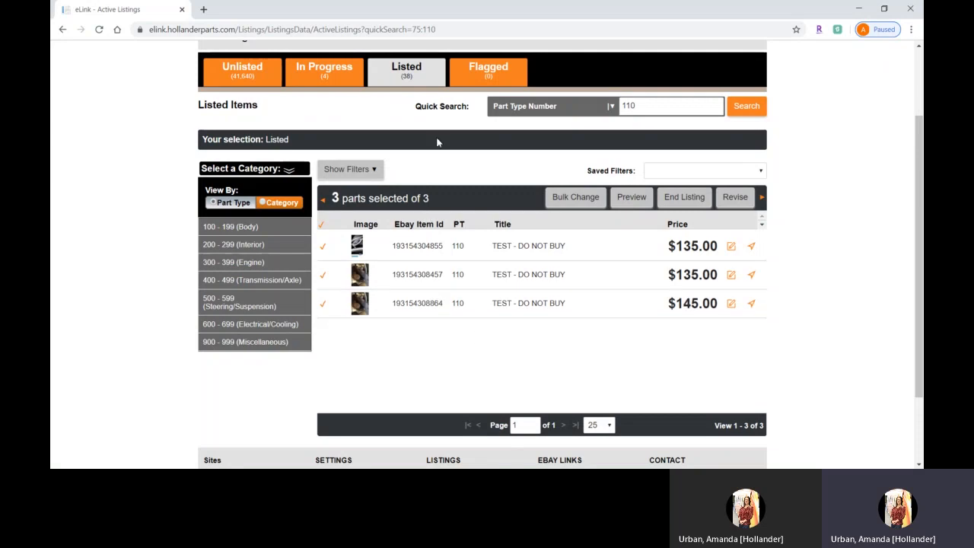
Review the default listing price in the account settings
click(408, 66)
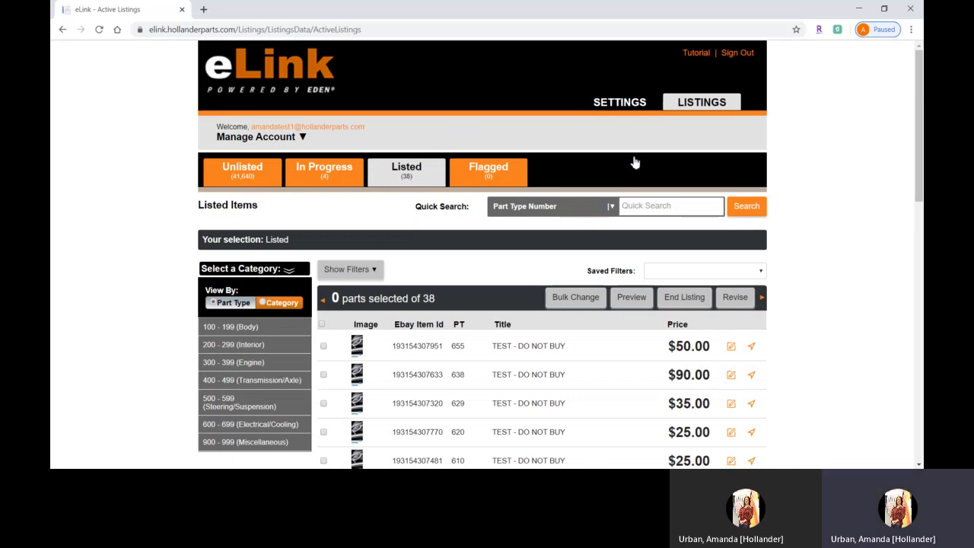
click(624, 105)
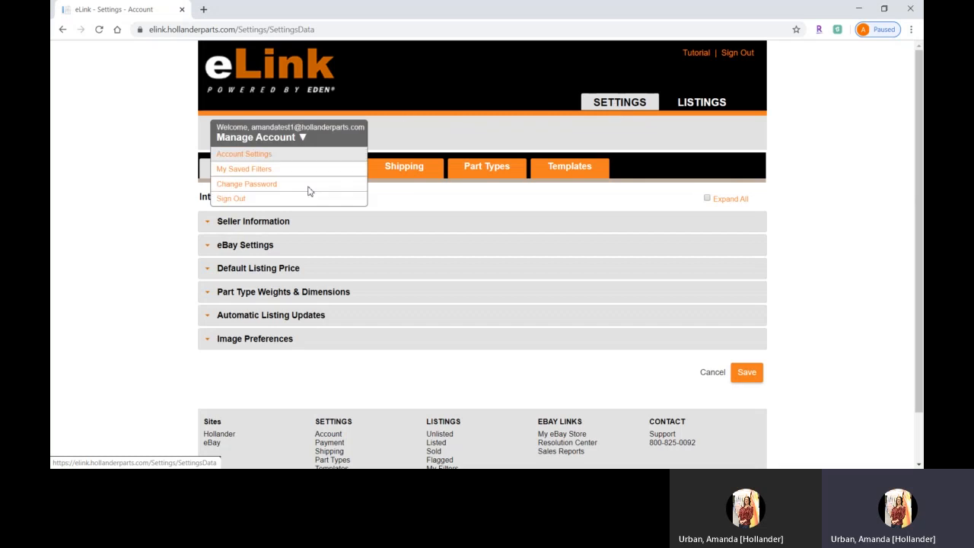
click(217, 276)
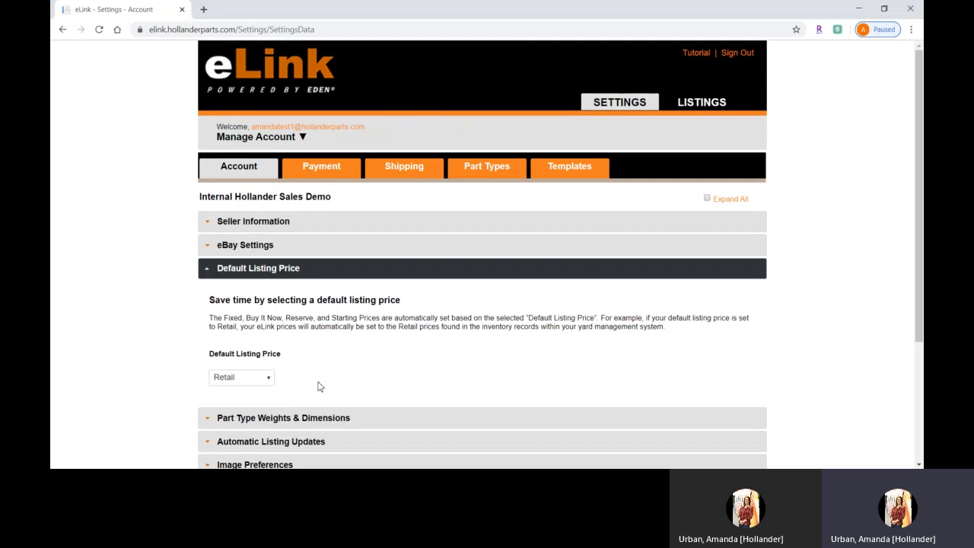
Search the currently listed items for part type number 110
click(708, 102)
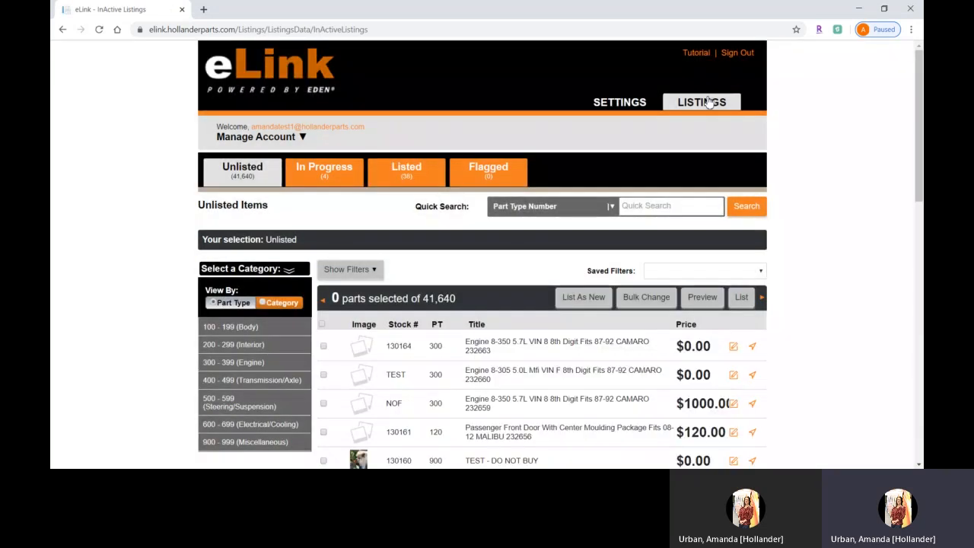
click(415, 171)
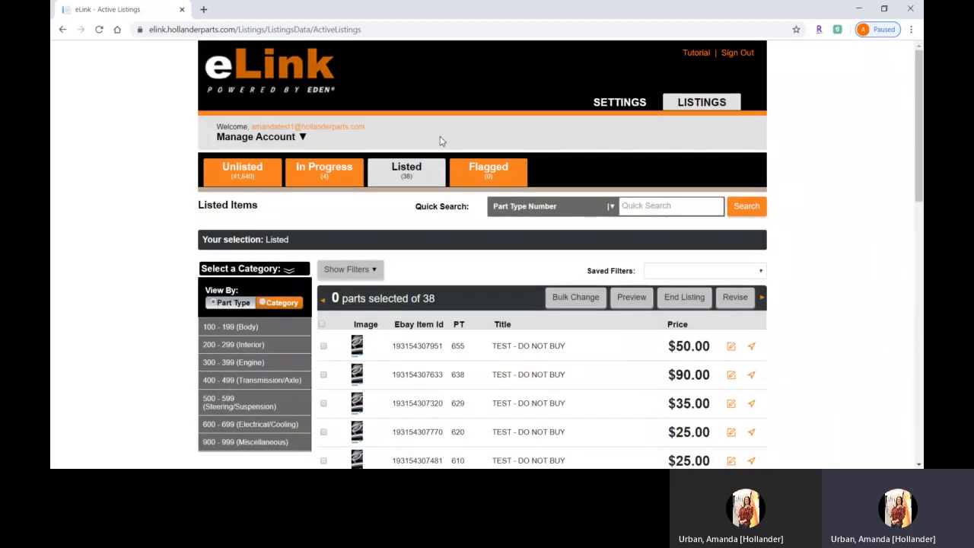
click(653, 205)
text(110)
key(Return)
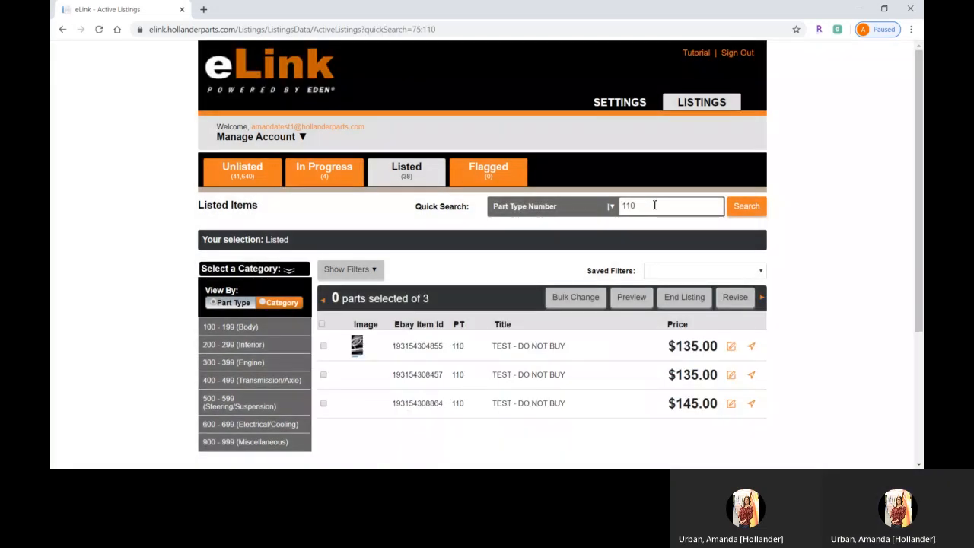
scroll(655, 205, down, 1)
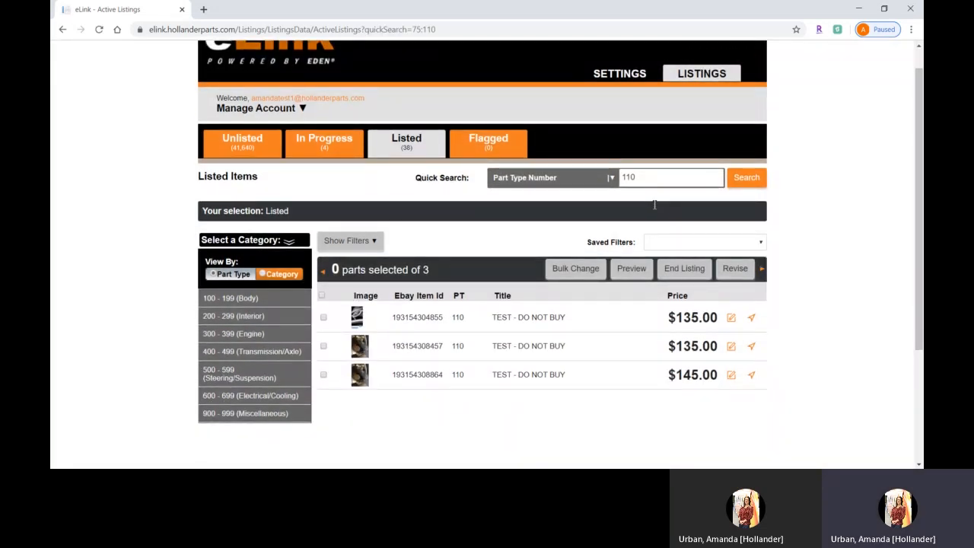
Examine the inline price fields of the first two part type 110 listings without changing them
click(707, 320)
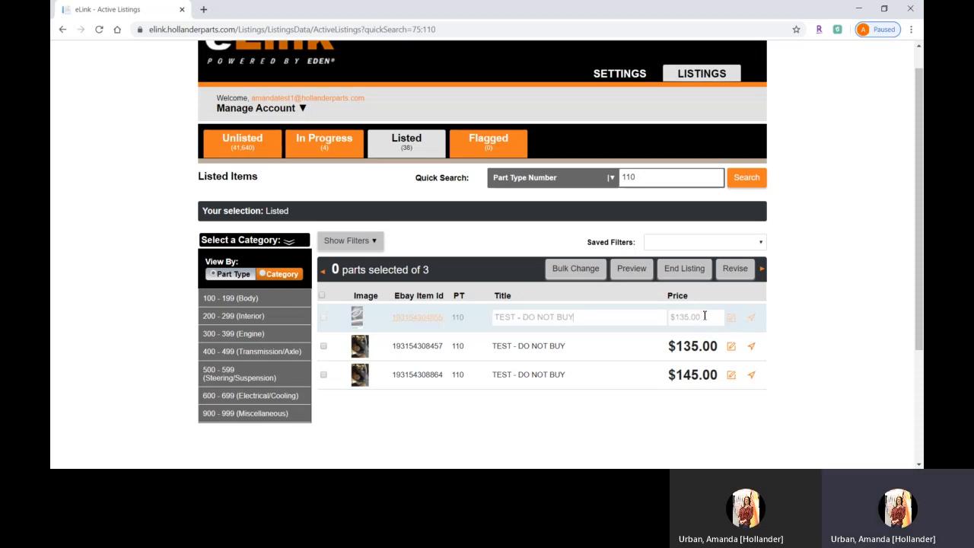
drag(705, 315, 670, 317)
click(699, 346)
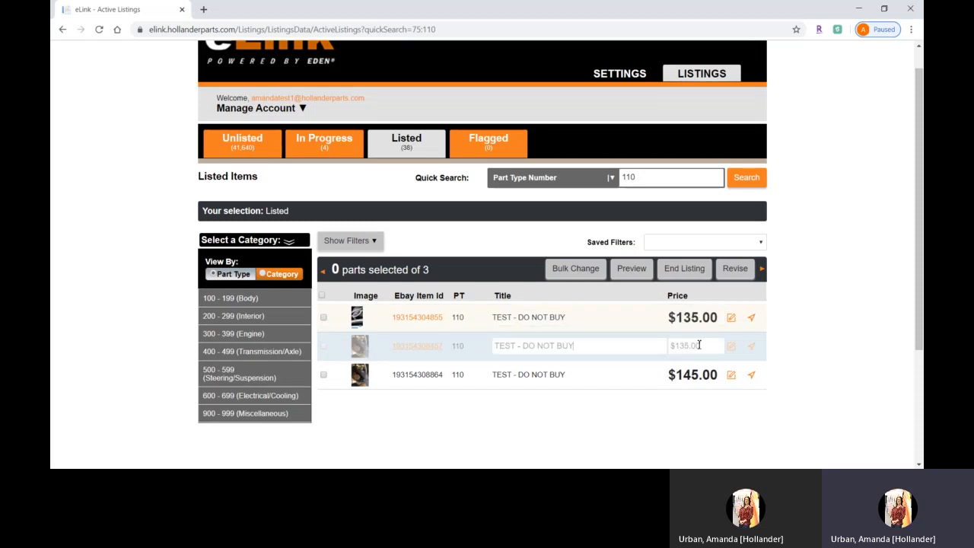
drag(700, 345, 676, 346)
click(324, 348)
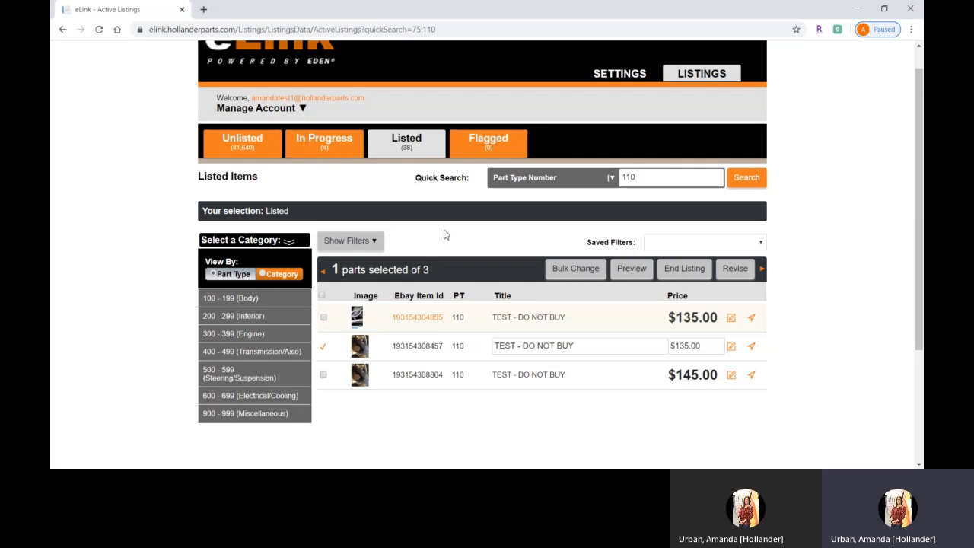
click(324, 348)
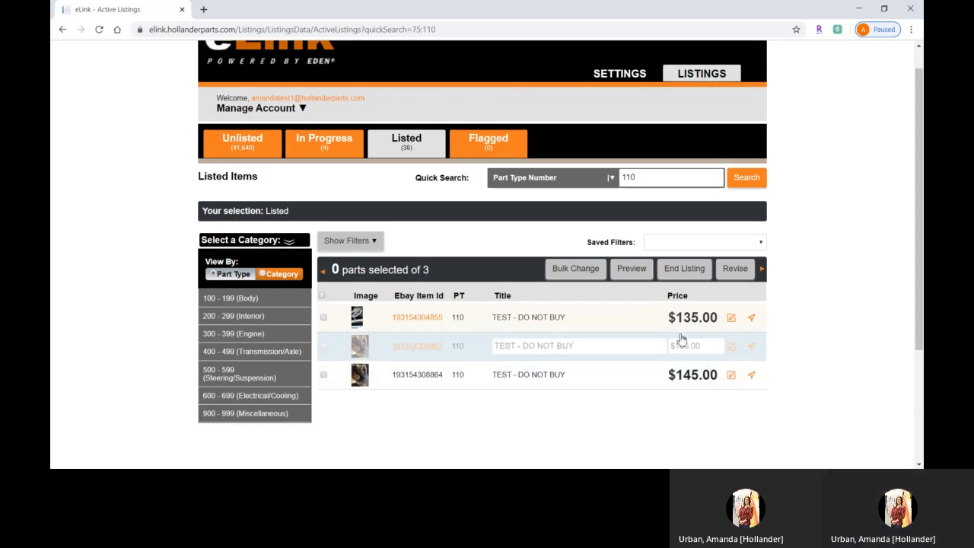
Open the first listing's details and examine its eBay prices together with the imported part prices
click(731, 320)
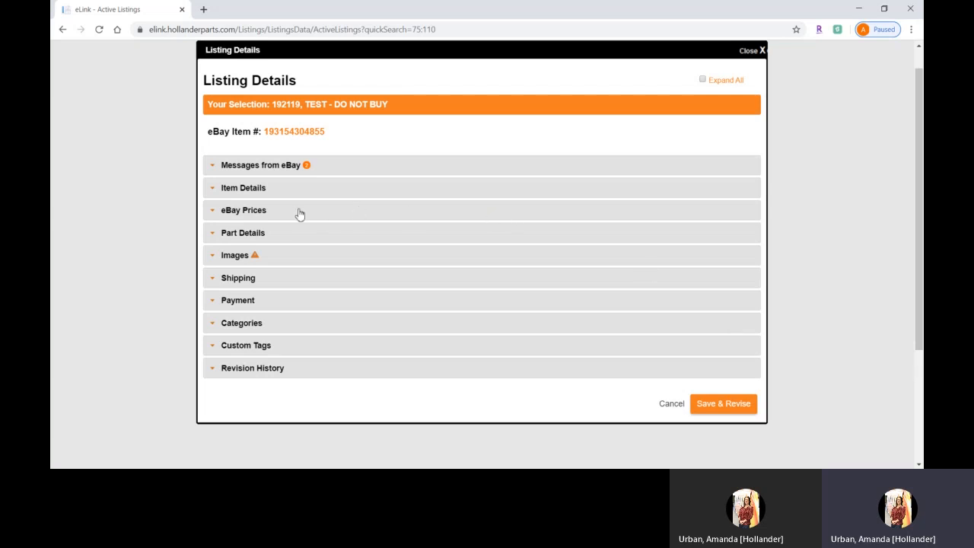
click(234, 217)
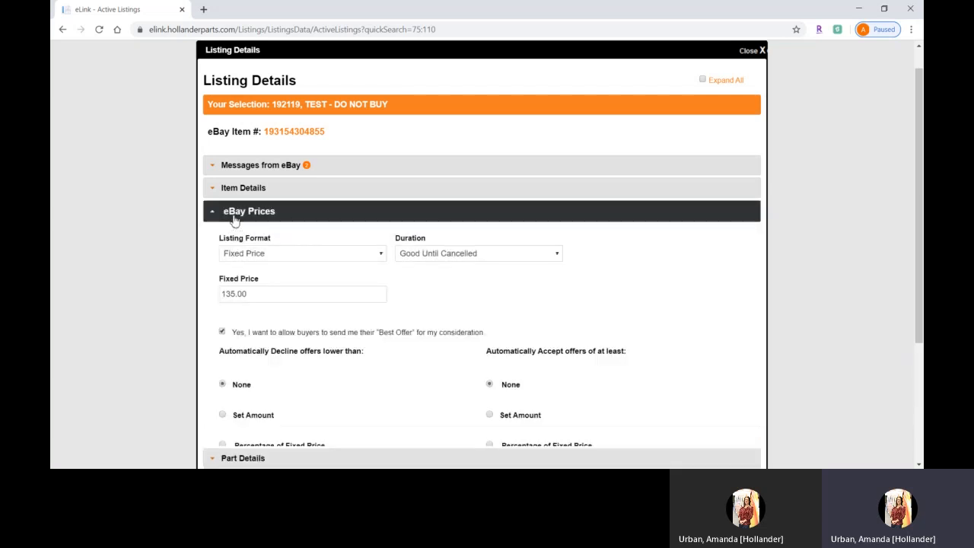
scroll(236, 236, down, 1)
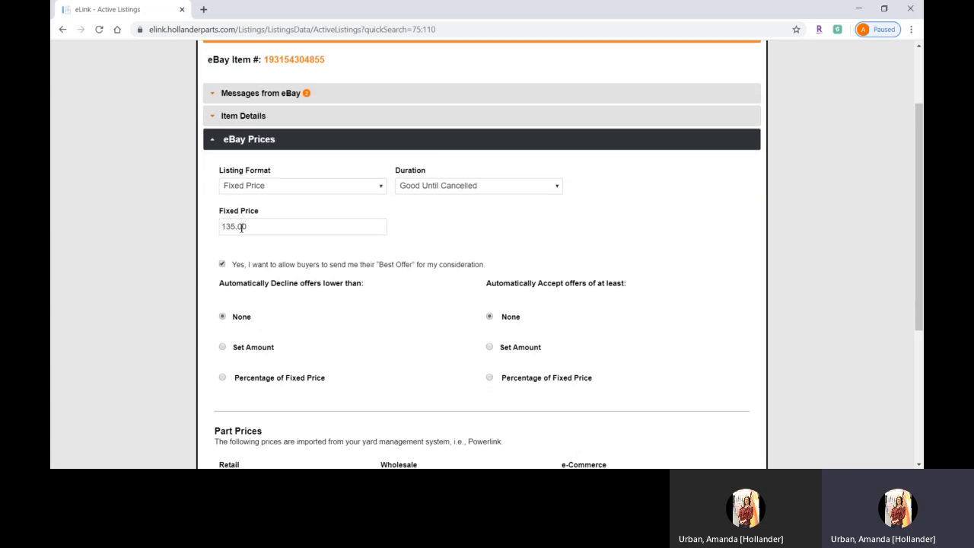
scroll(247, 236, down, 3)
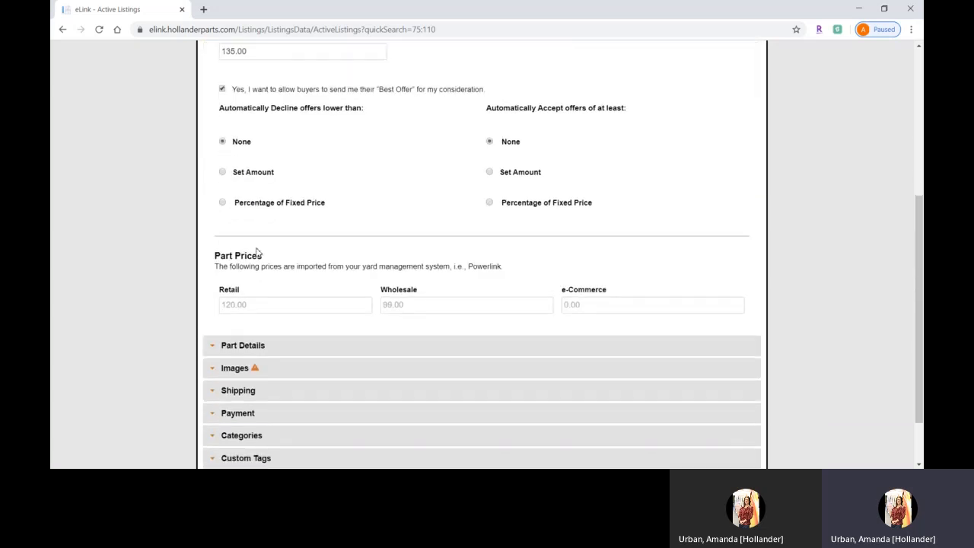
scroll(257, 250, up, 3)
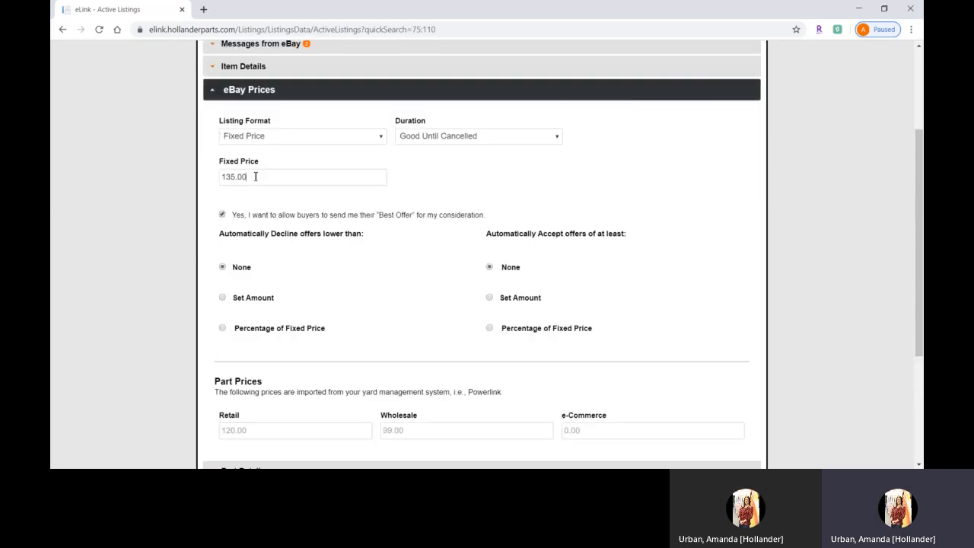
Re-enter the cents of the listing's fixed price as 00
key(BackSpace)
key(BackSpace)
text(00)
Examine the retail and wholesale part prices imported from the yard management system
scroll(272, 201, down, 1)
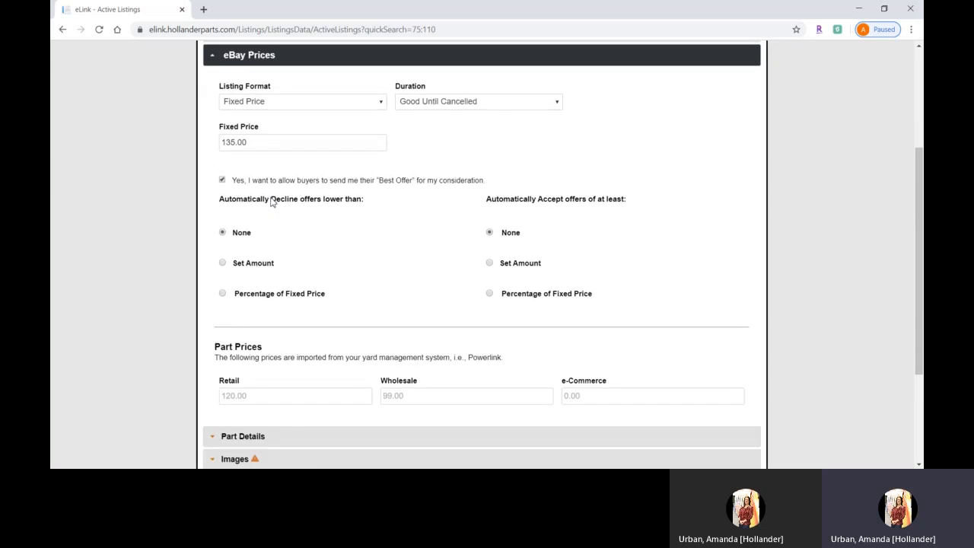
scroll(272, 202, down, 3)
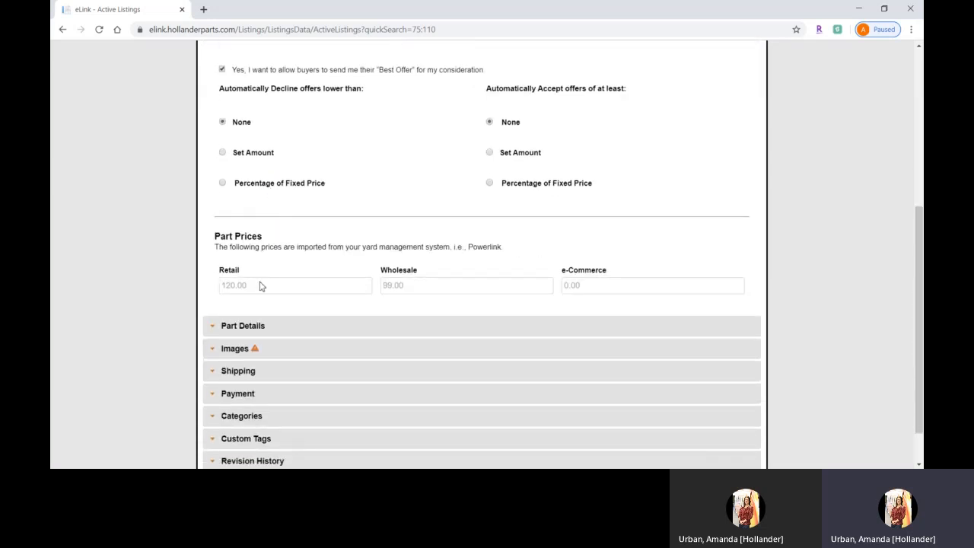
drag(254, 286, 225, 289)
click(411, 289)
drag(256, 293, 222, 289)
click(251, 306)
Compare the listing's fixed price with its retail price and close the listing details without saving
scroll(258, 288, up, 2)
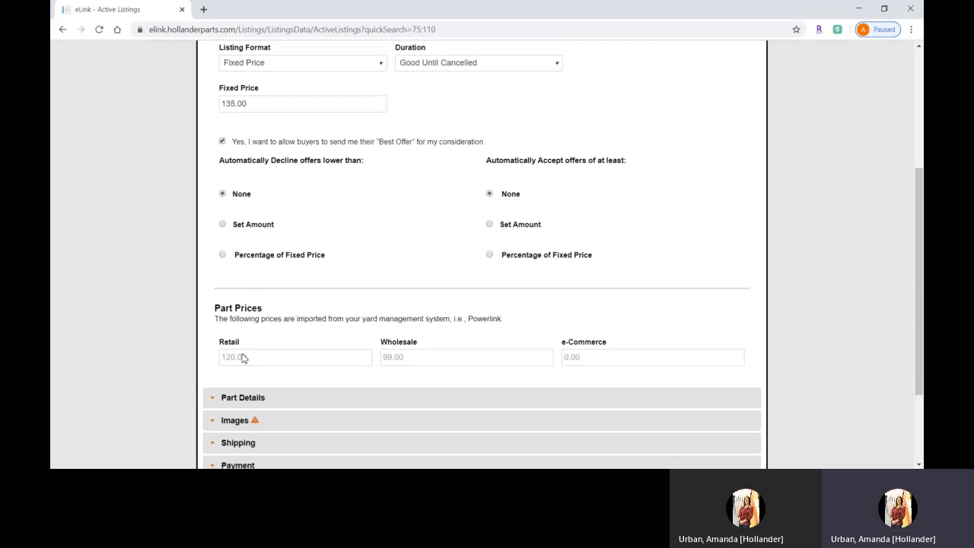
drag(253, 104, 221, 104)
click(263, 109)
scroll(333, 247, up, 1)
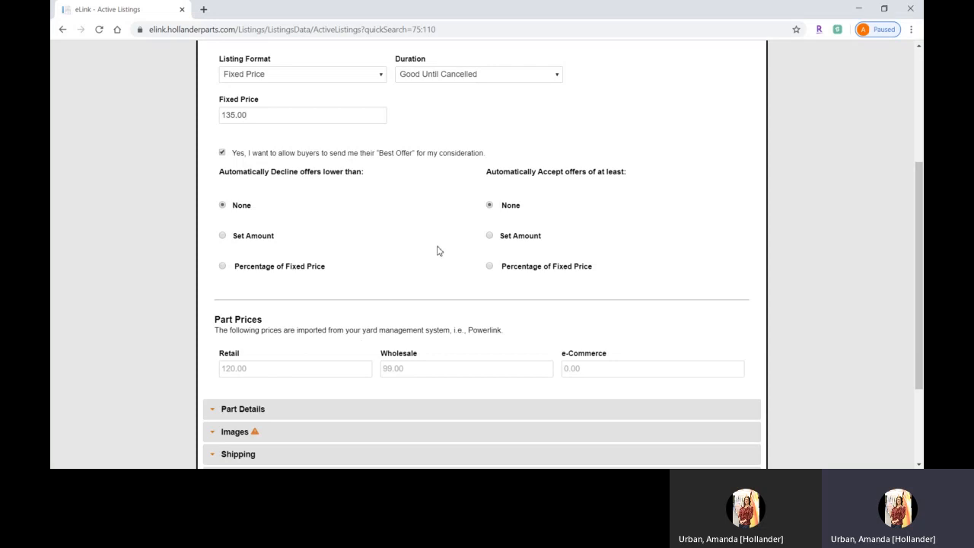
scroll(438, 252, up, 3)
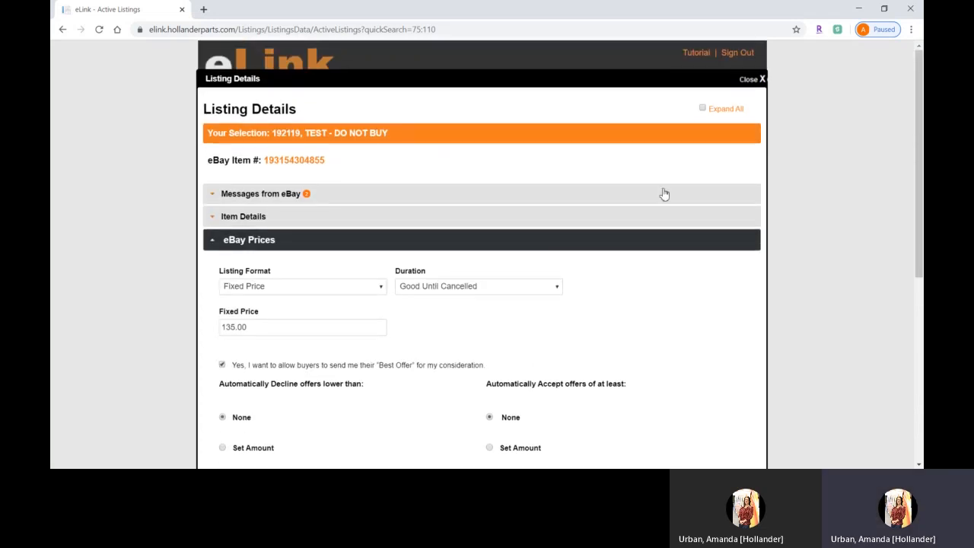
click(756, 80)
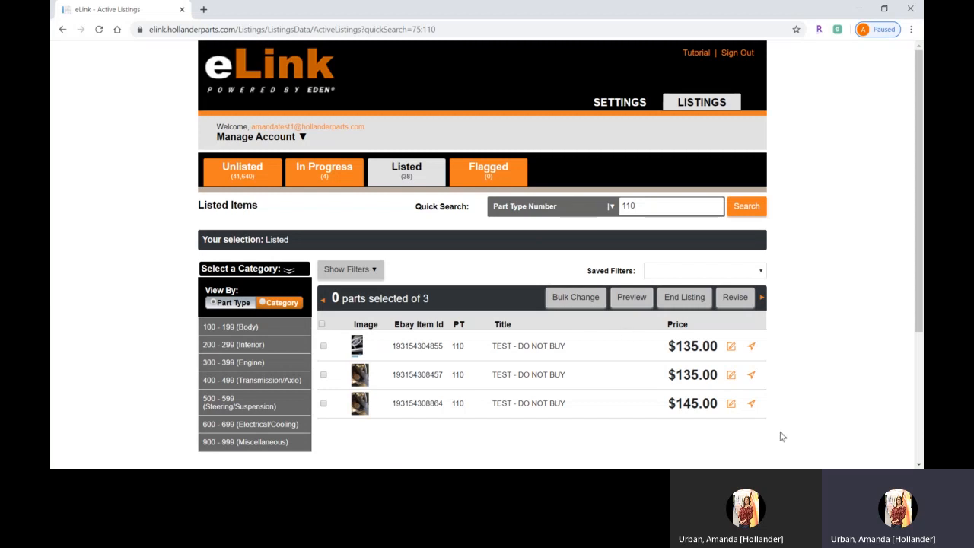
Select all part type 110 listings and open the eBay price options for a bulk change
click(906, 382)
click(322, 326)
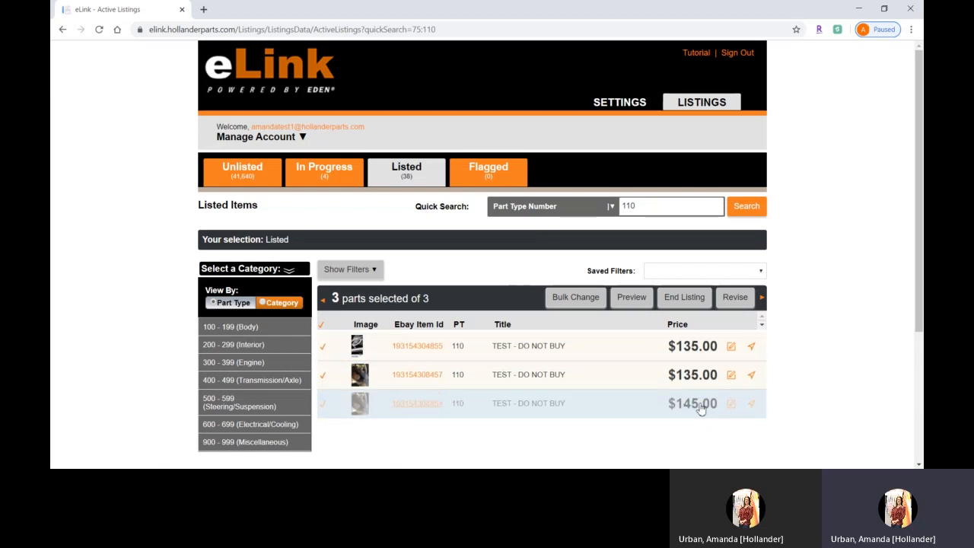
click(587, 304)
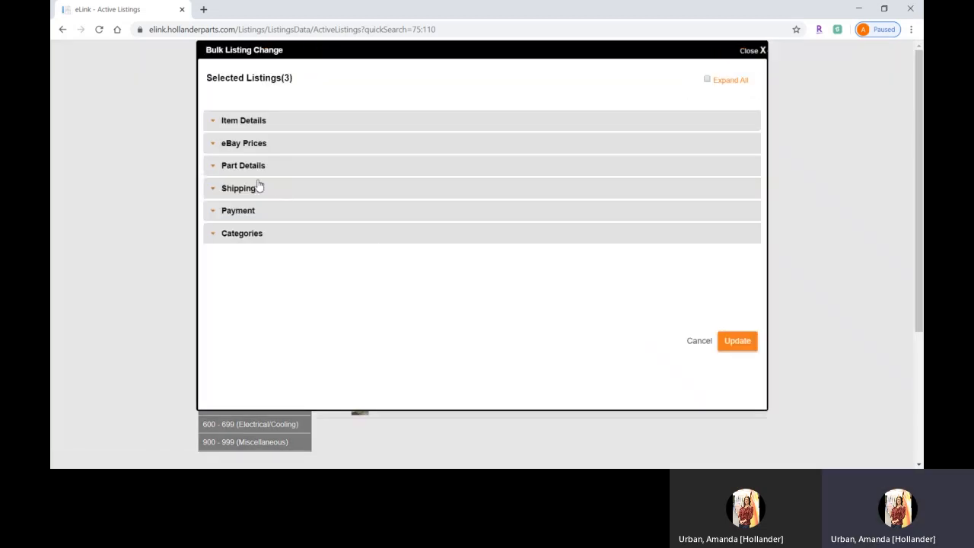
click(244, 145)
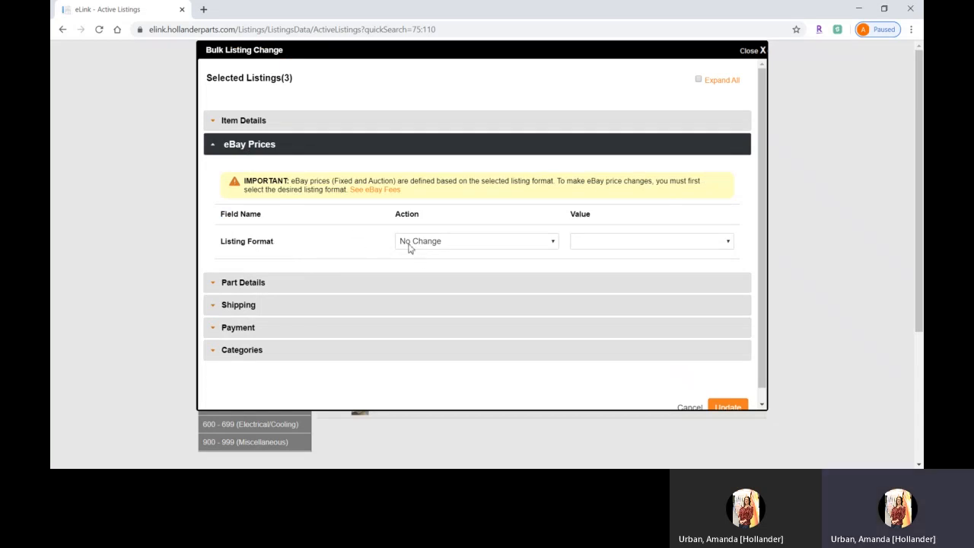
Set the bulk listing format action to Change To with the value Fixed Price
click(414, 267)
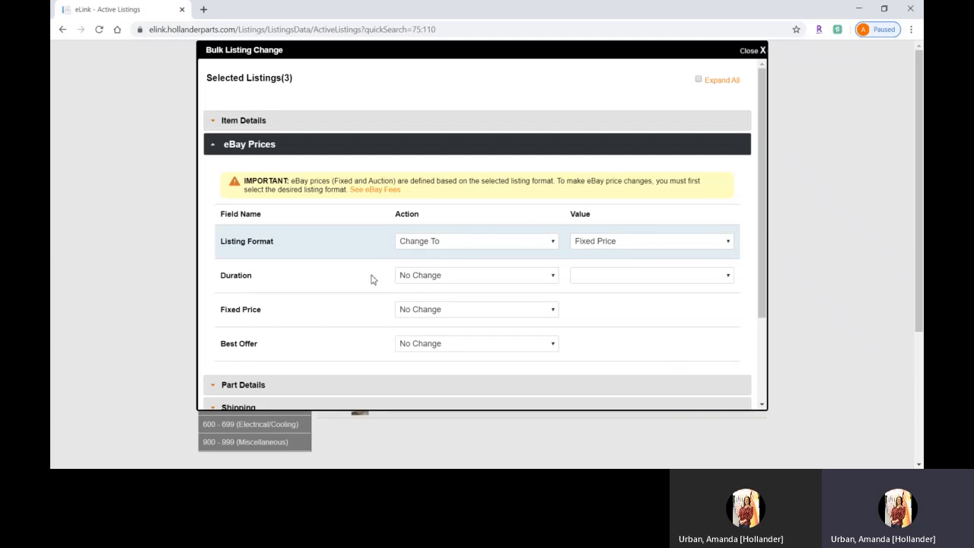
click(438, 257)
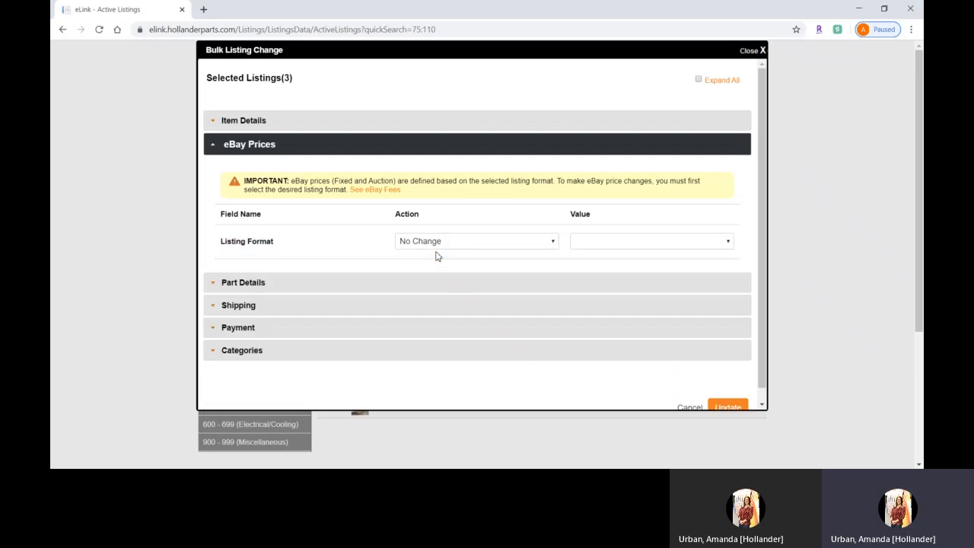
click(429, 240)
click(435, 265)
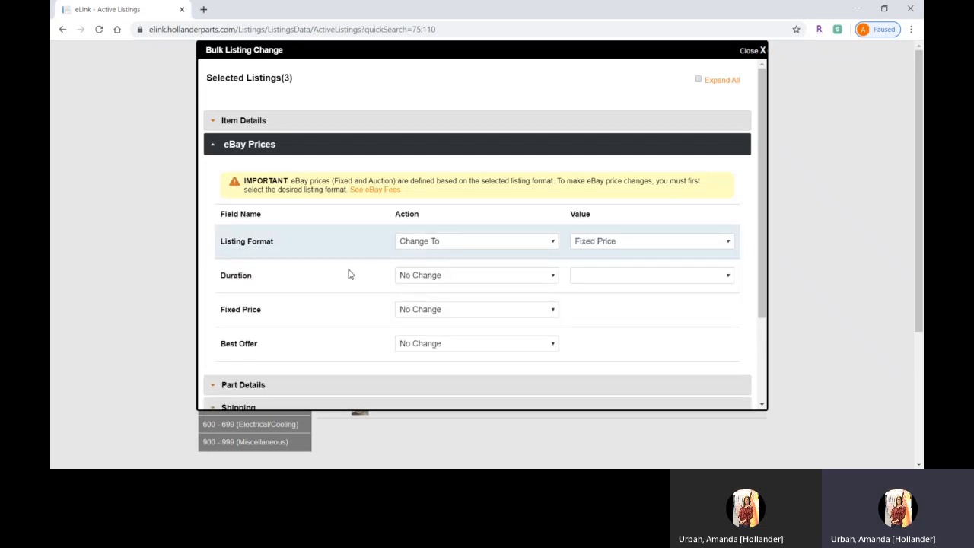
Set the fixed price action to Reset to Retail and apply the bulk update to the selected listings
drag(221, 310, 272, 317)
click(443, 336)
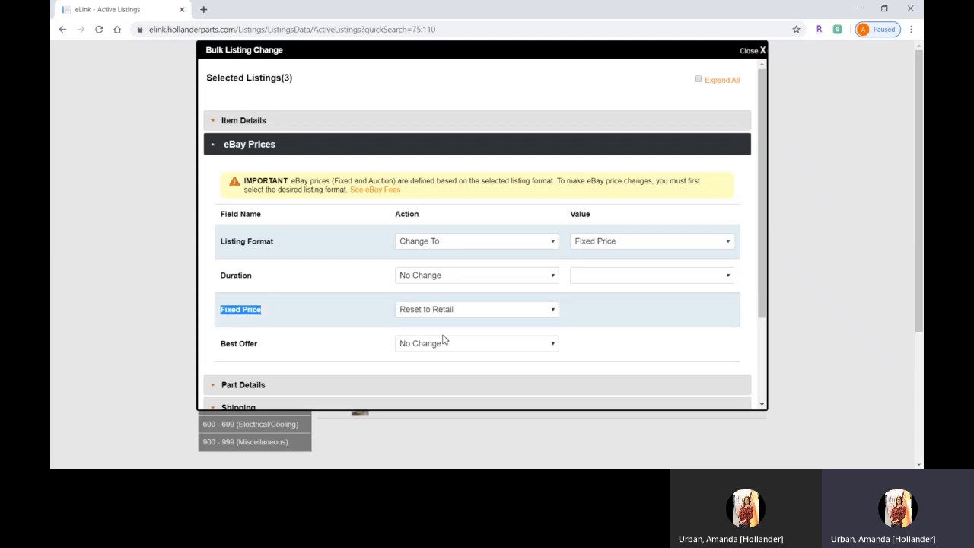
scroll(443, 340, down, 3)
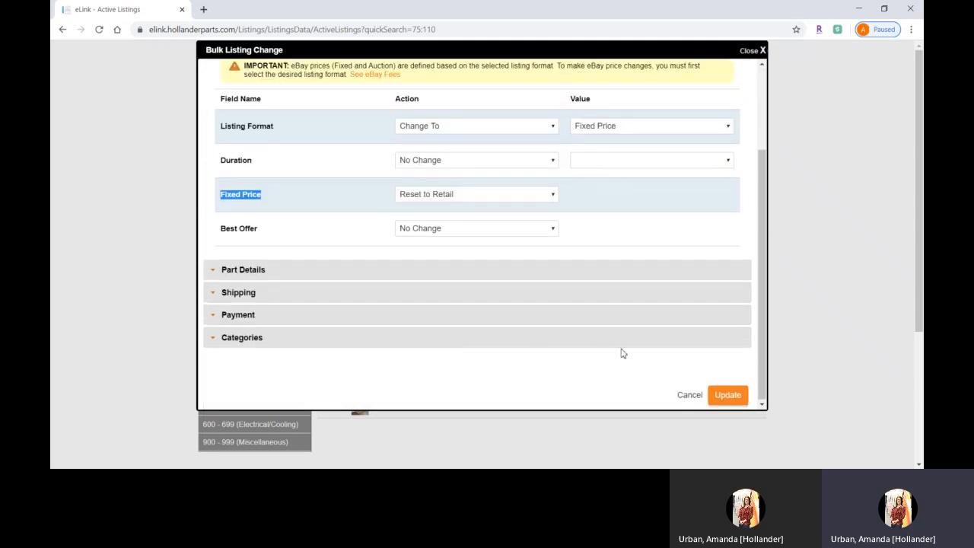
click(722, 394)
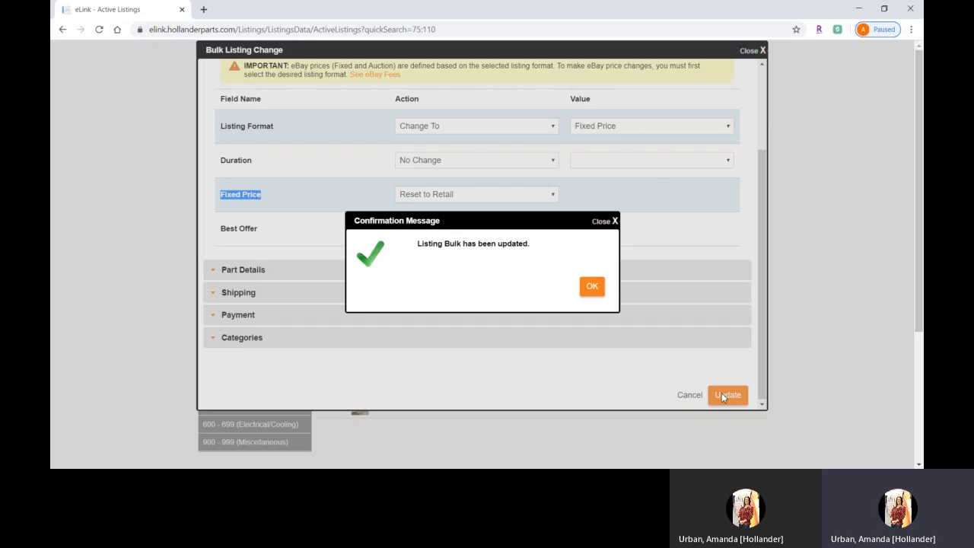
click(594, 289)
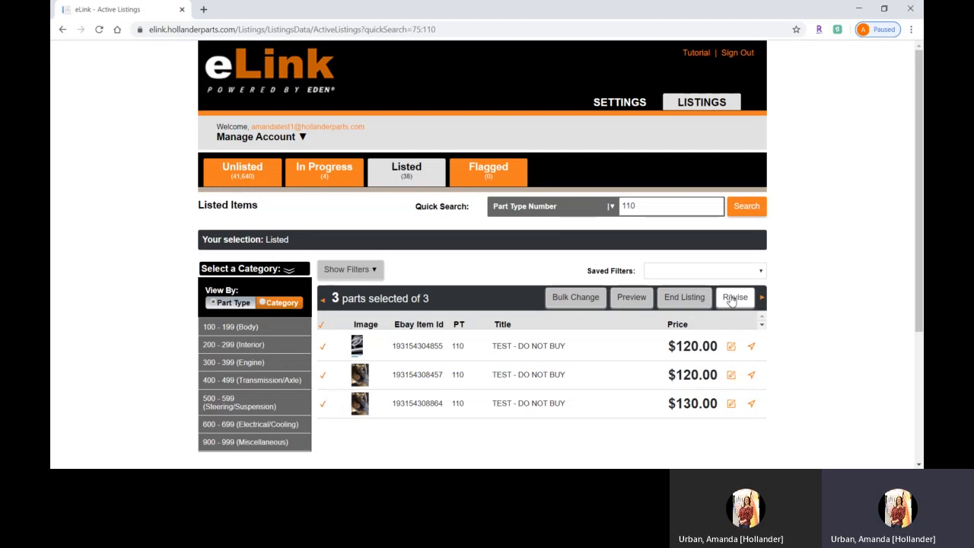
click(733, 299)
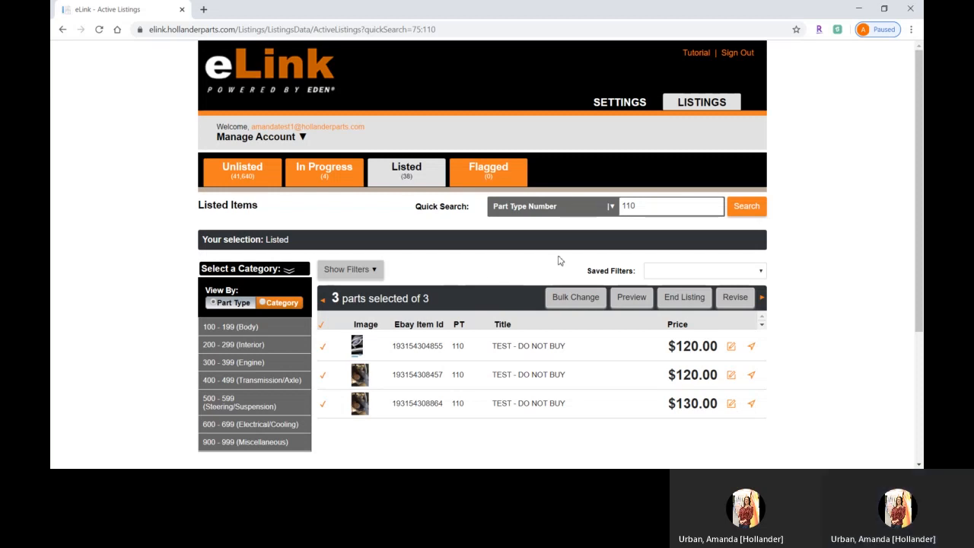
Start a bulk change of the three selected listings and set the eBay listing format to Change To Fixed Price
click(579, 299)
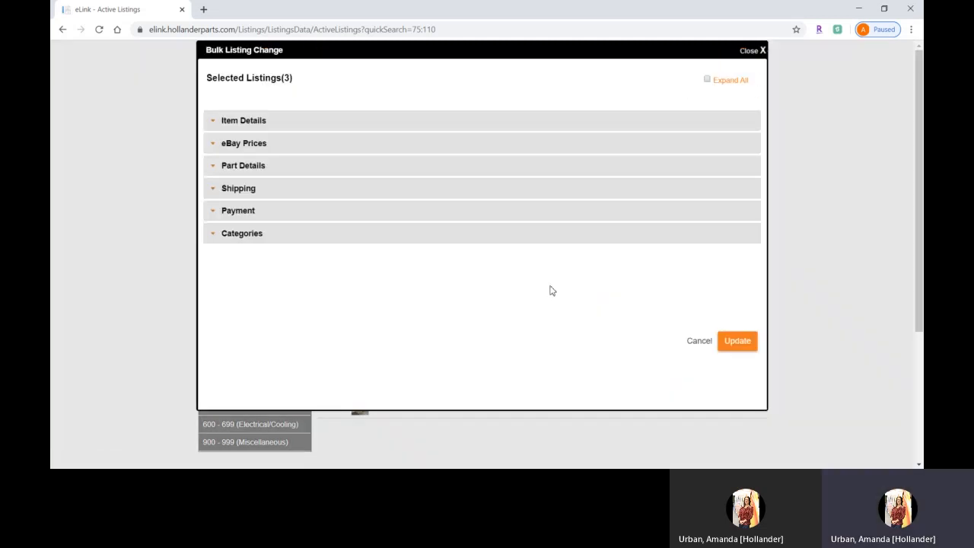
click(302, 148)
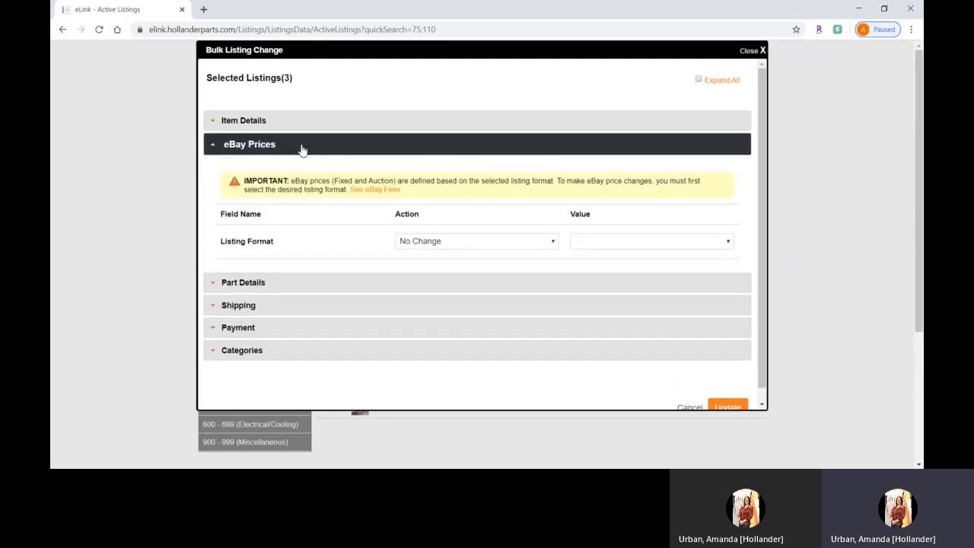
click(430, 265)
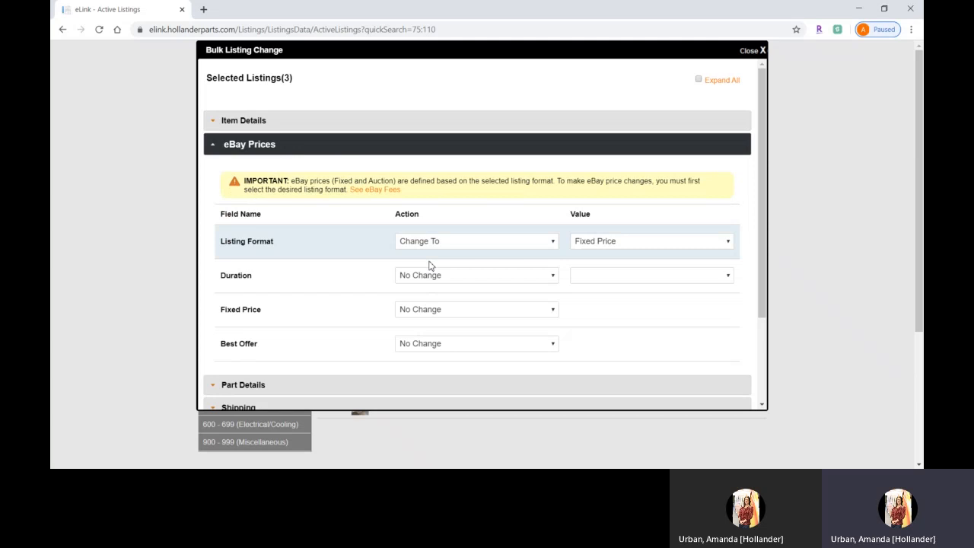
Set the fixed price action to Increase by Value with $20 and apply the bulk update to the selected listings
drag(216, 318, 275, 318)
click(431, 383)
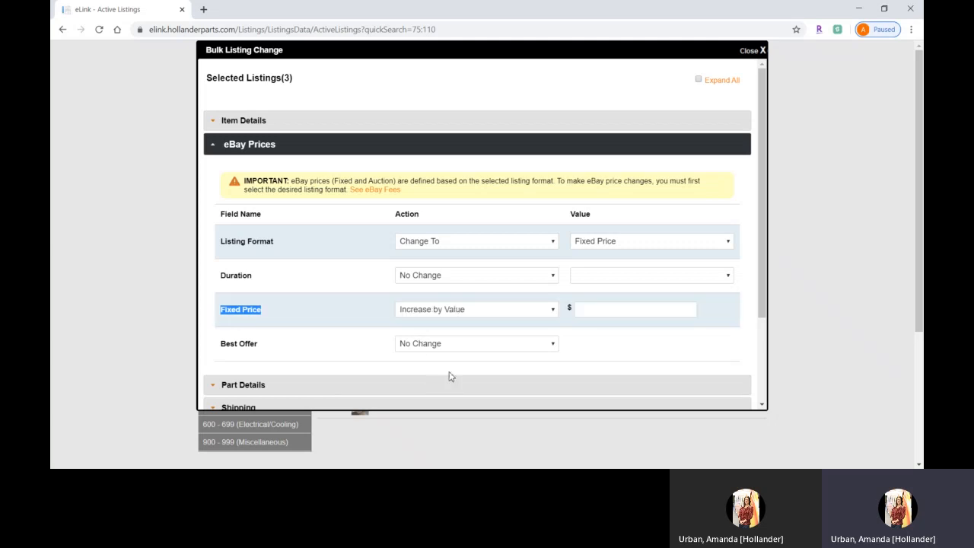
click(594, 311)
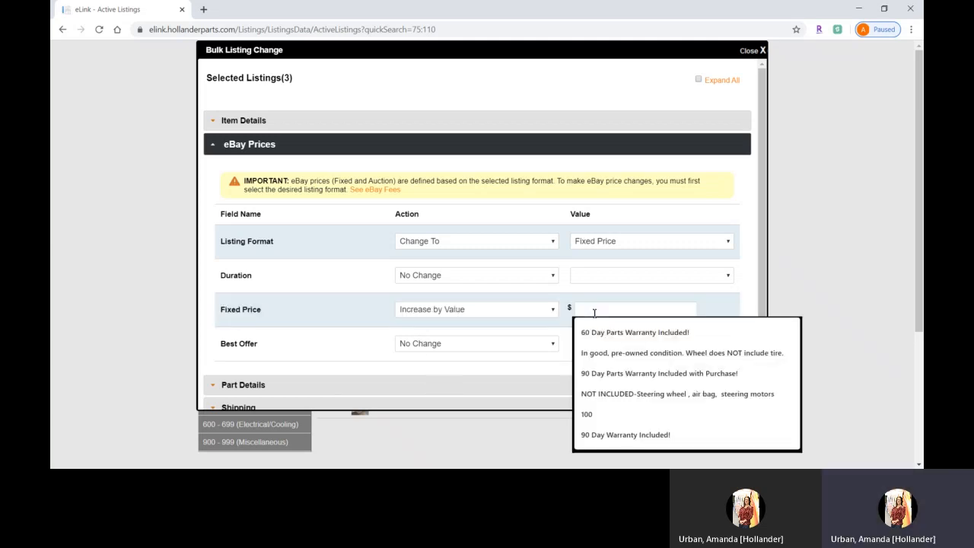
text(20)
scroll(593, 311, down, 1)
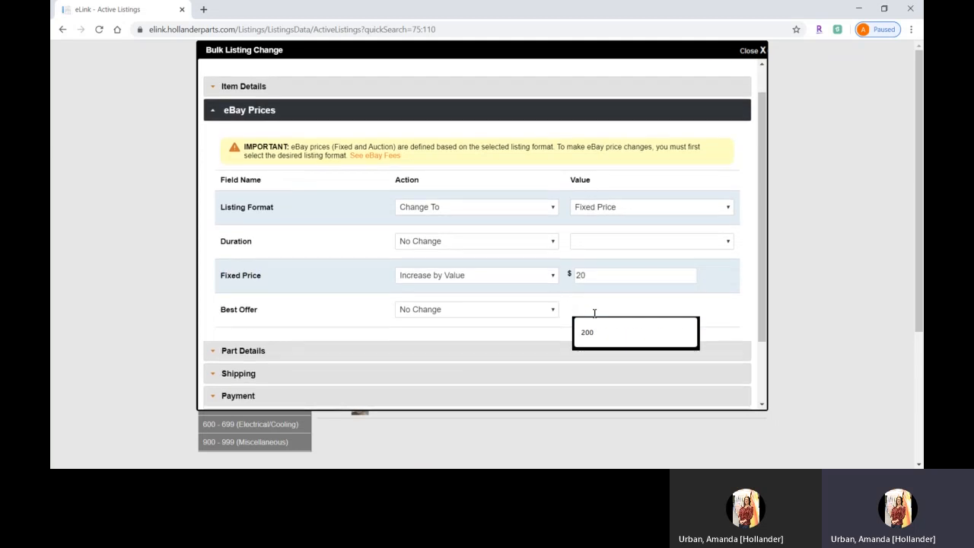
scroll(595, 316, down, 2)
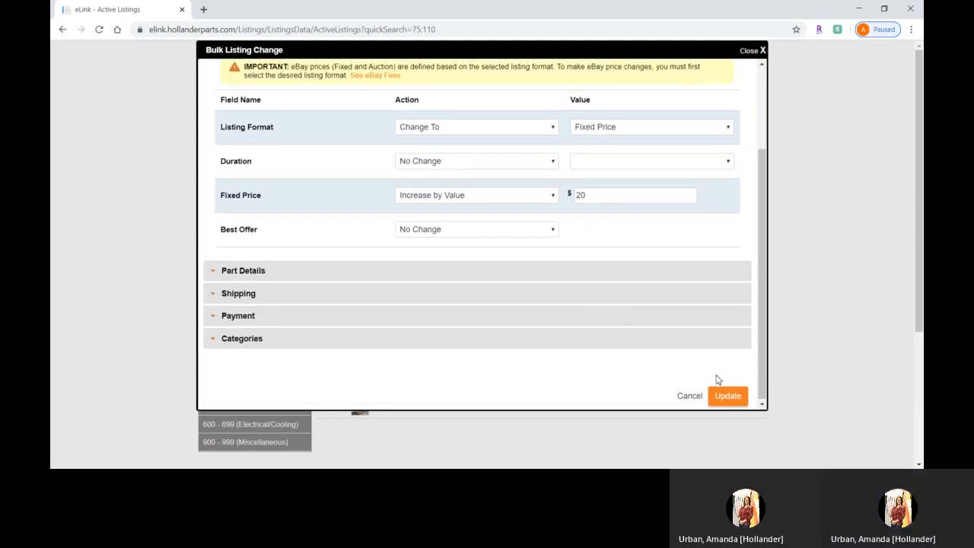
click(721, 395)
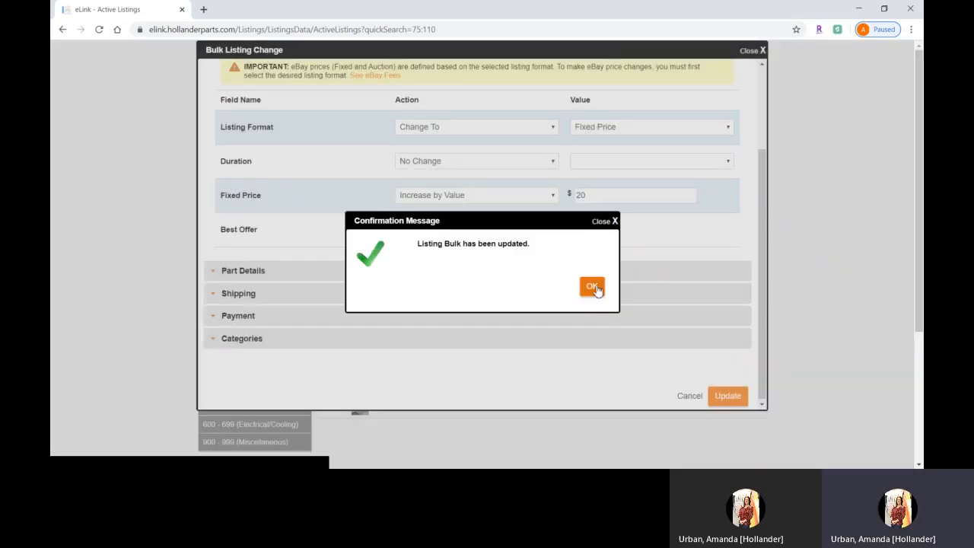
click(597, 289)
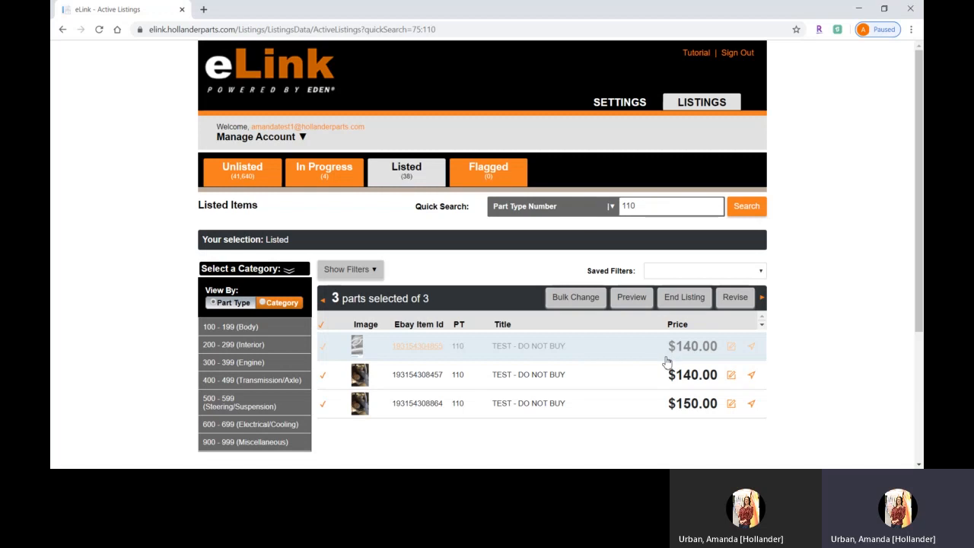
Check the first listing's fixed price against its retail part price in the eBay price details, and close the details without saving
click(731, 351)
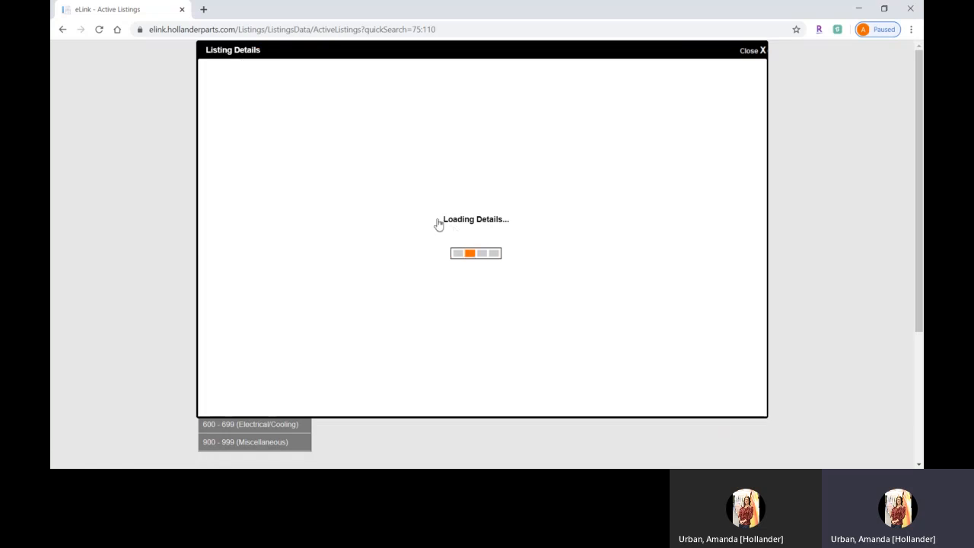
click(283, 211)
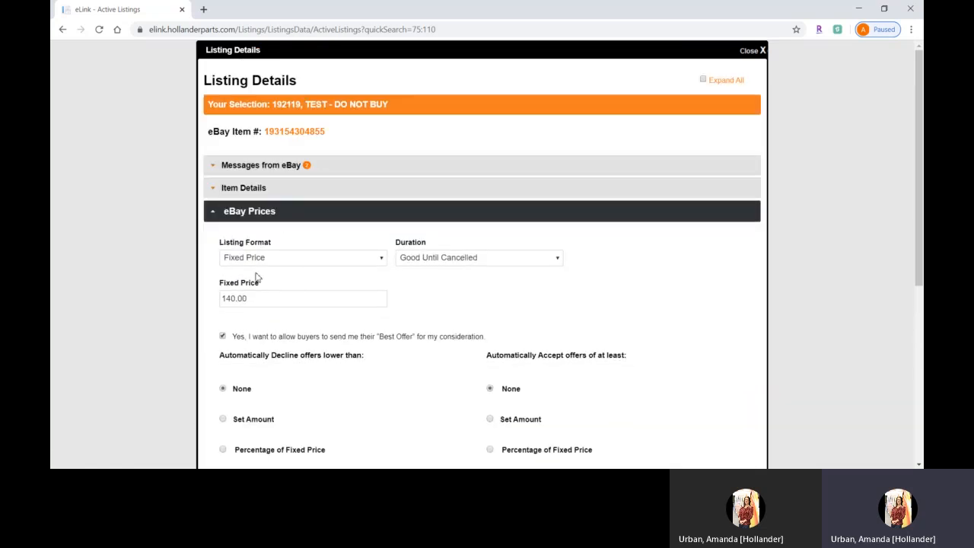
scroll(256, 278, down, 1)
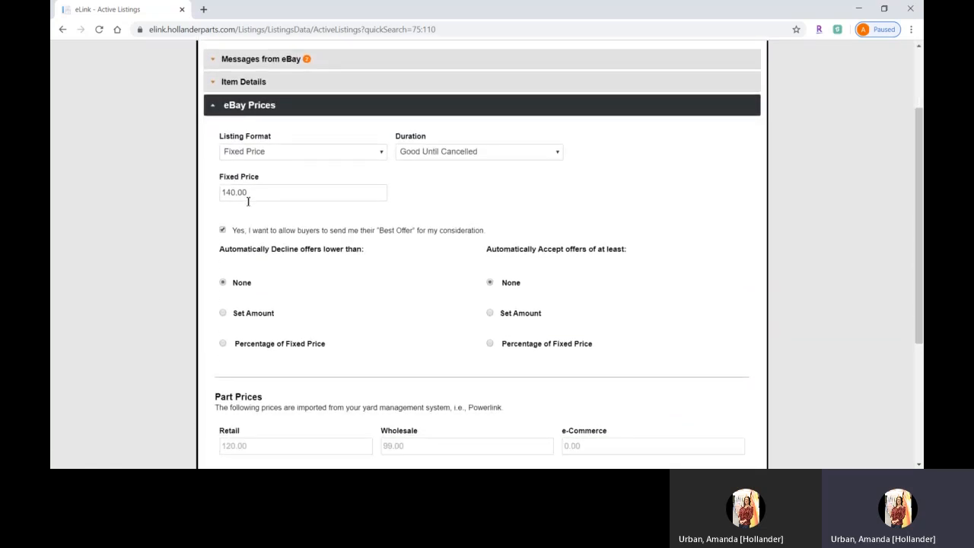
scroll(261, 246, down, 1)
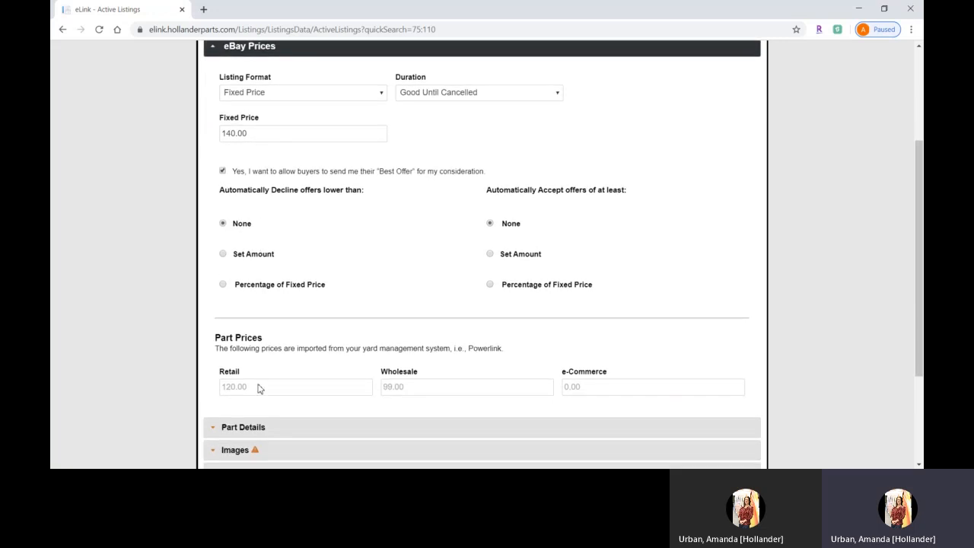
scroll(257, 388, up, 3)
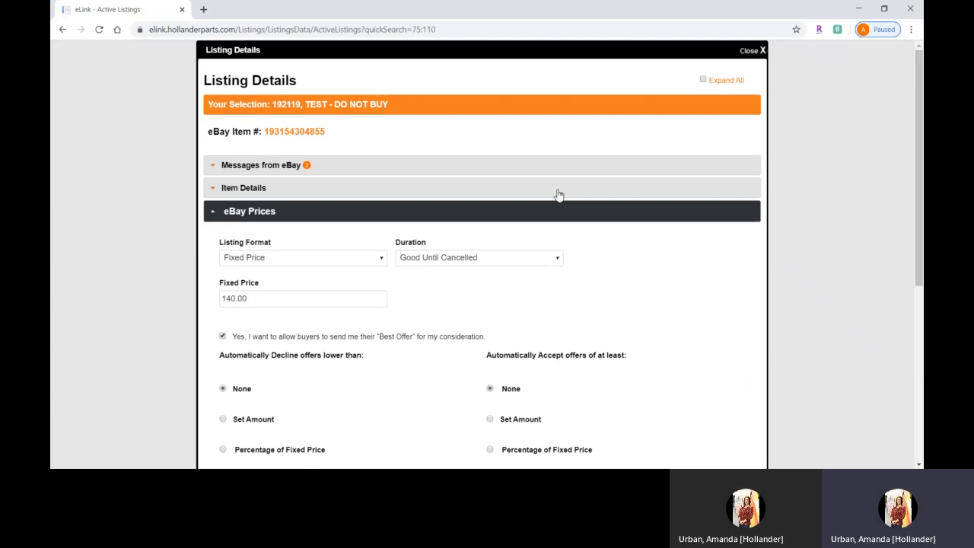
click(743, 53)
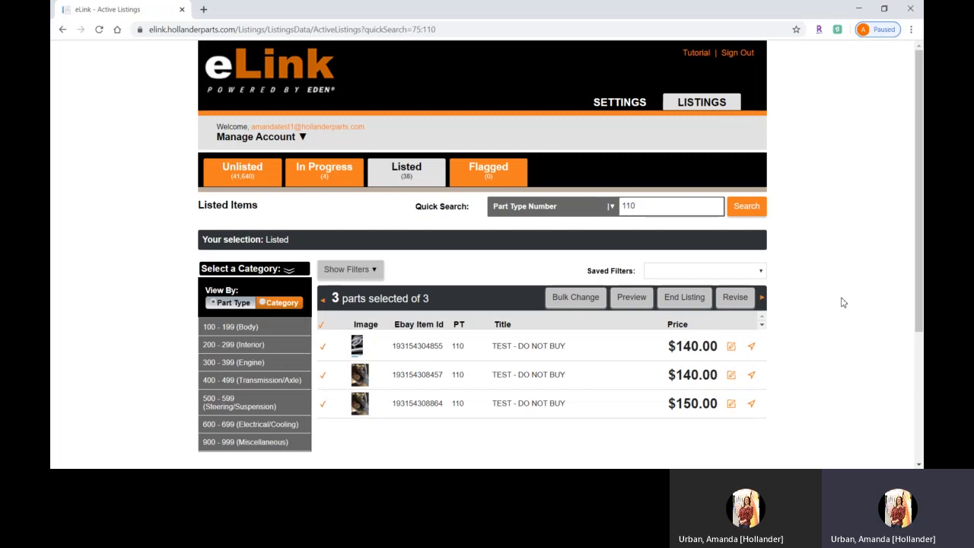
click(851, 445)
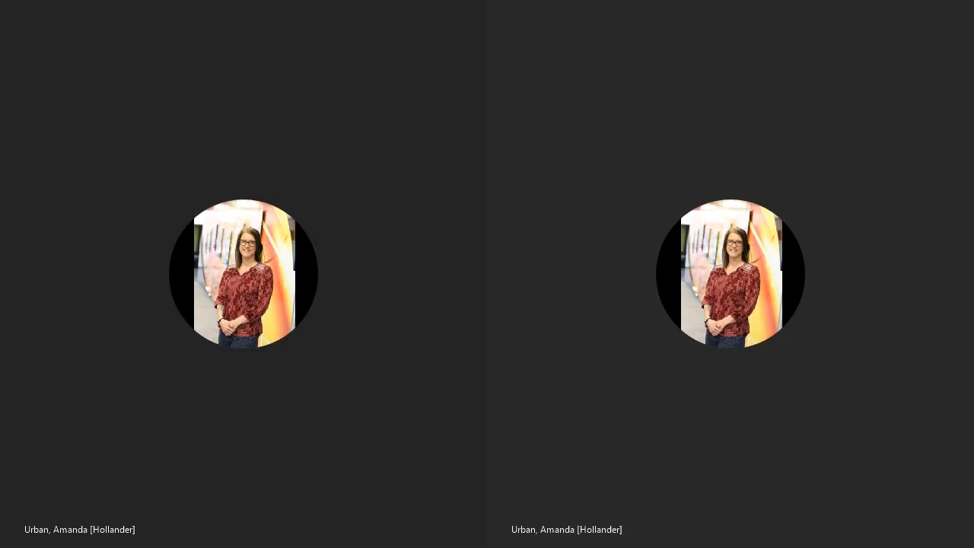